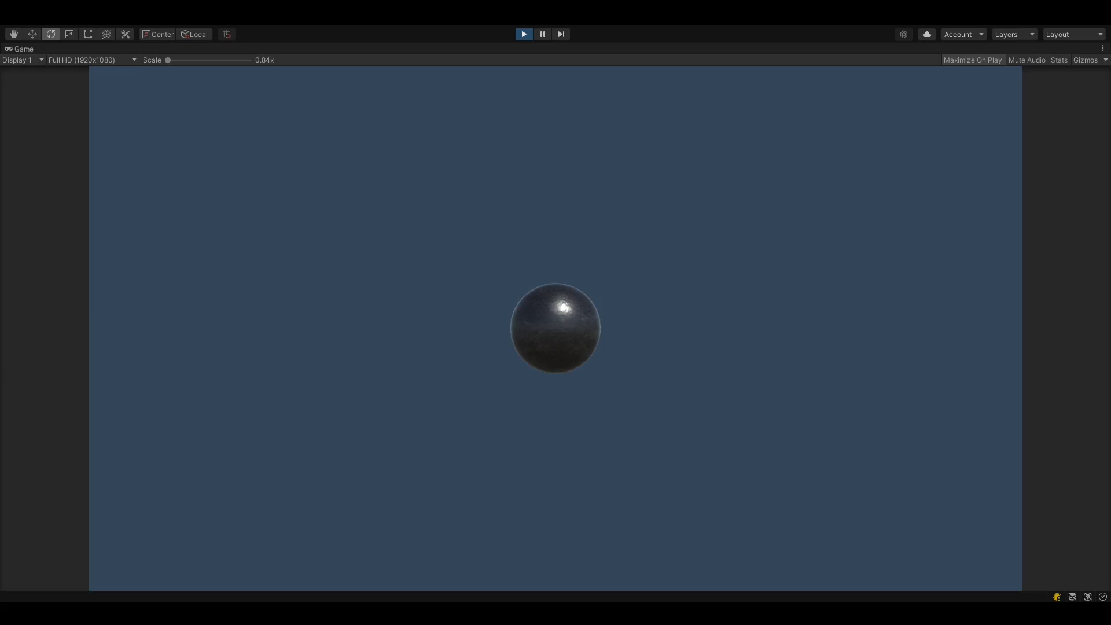
Step: Pull the iron ball on its chain in several directions and let it swing freely
drag(555, 327, 902, 496)
drag(547, 322, 910, 204)
drag(627, 389, 238, 499)
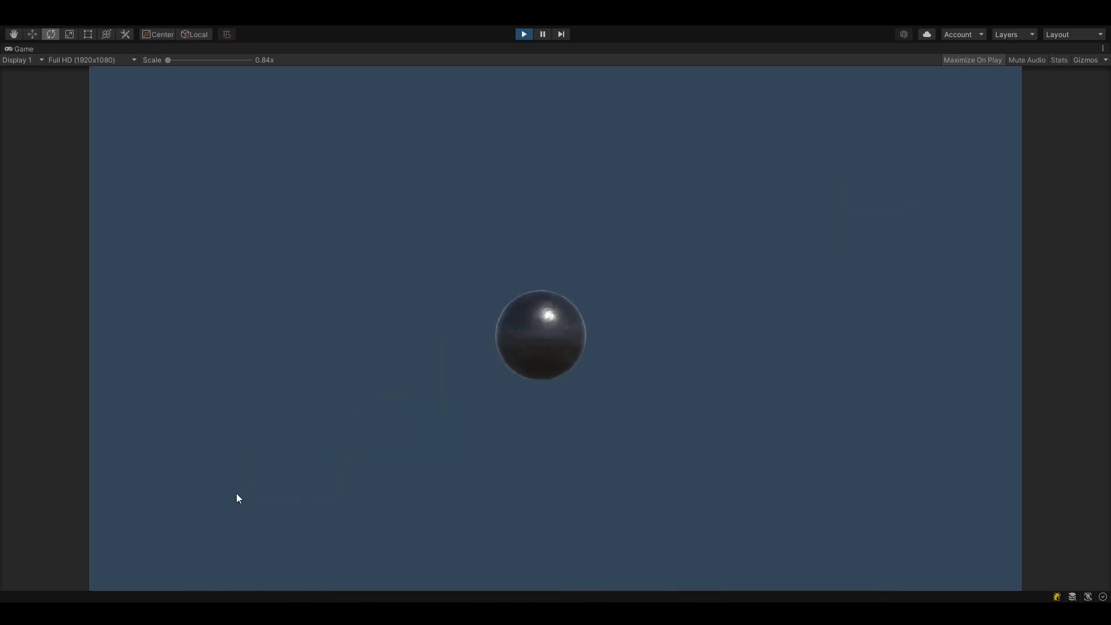
drag(540, 334, 788, 445)
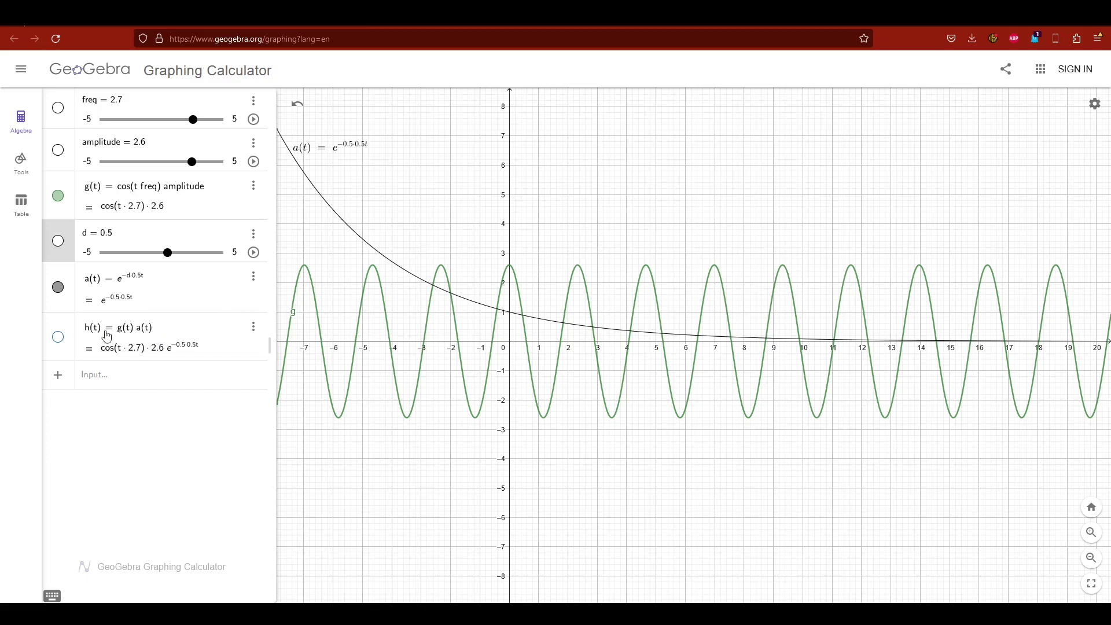
Step: Show the graph of h(t) from the Algebra view
click(57, 338)
Step: Hide the plain cosine graph g(t)
click(58, 197)
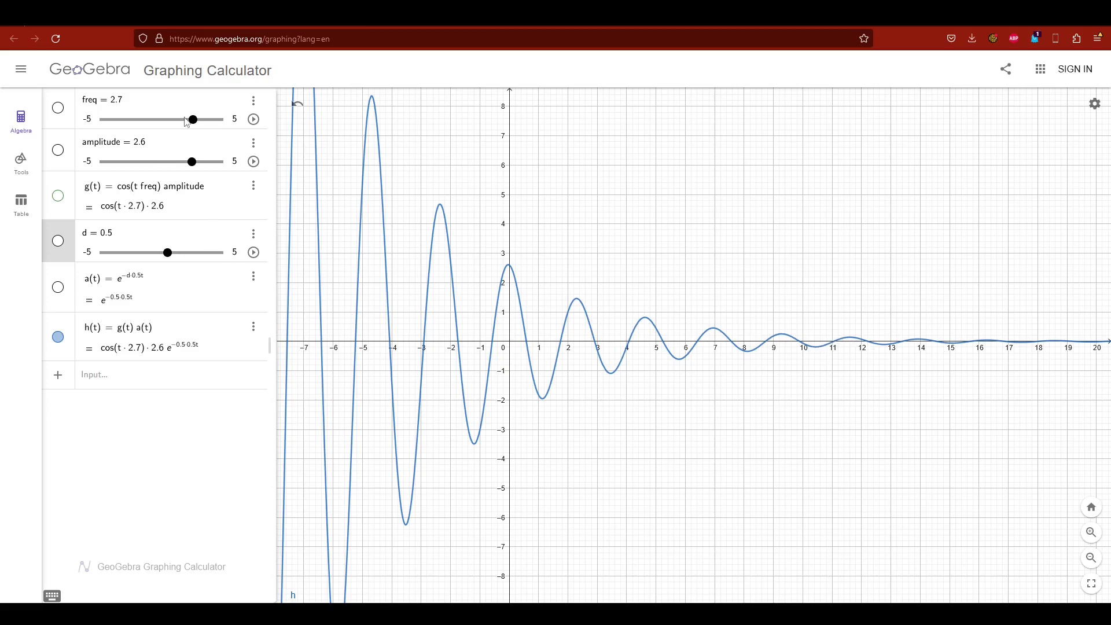
Step: Move freq from 2.7 up to 3.7, then down to 1.8, and raise damping d to 2.1
drag(195, 127, 206, 127)
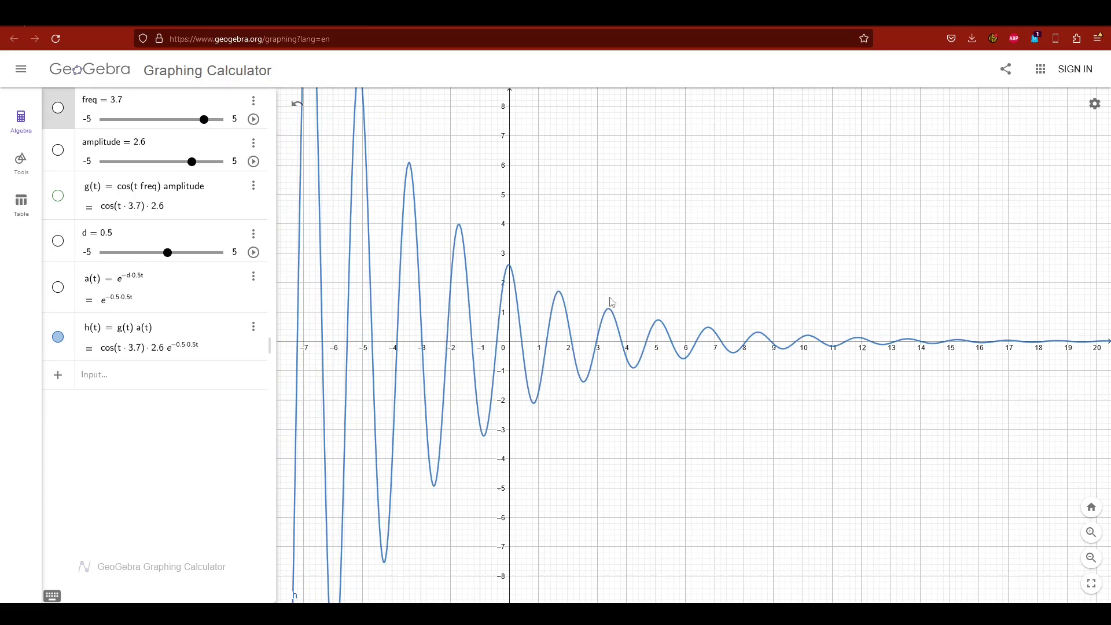
drag(205, 128, 183, 119)
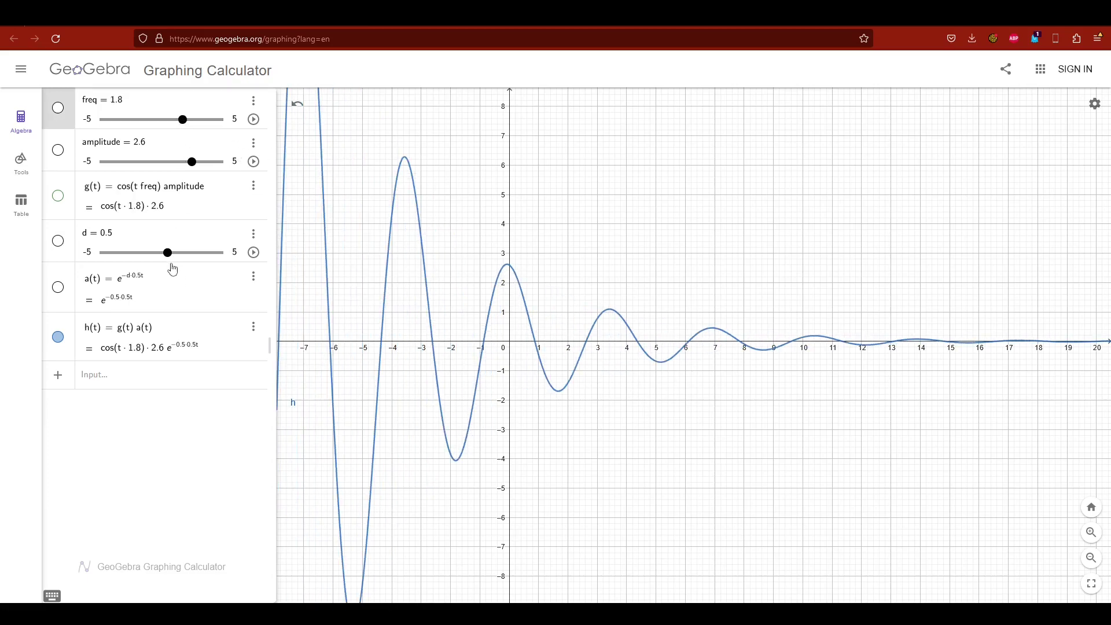
drag(167, 253, 188, 262)
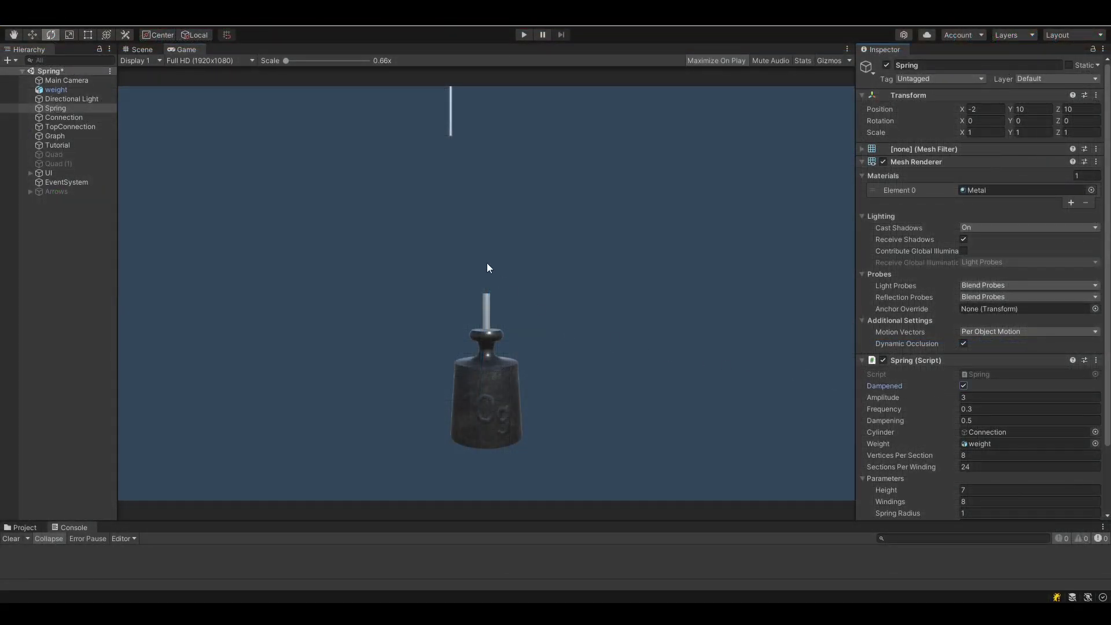
Step: Run the spring scene in Play mode with Dampened enabled
click(524, 35)
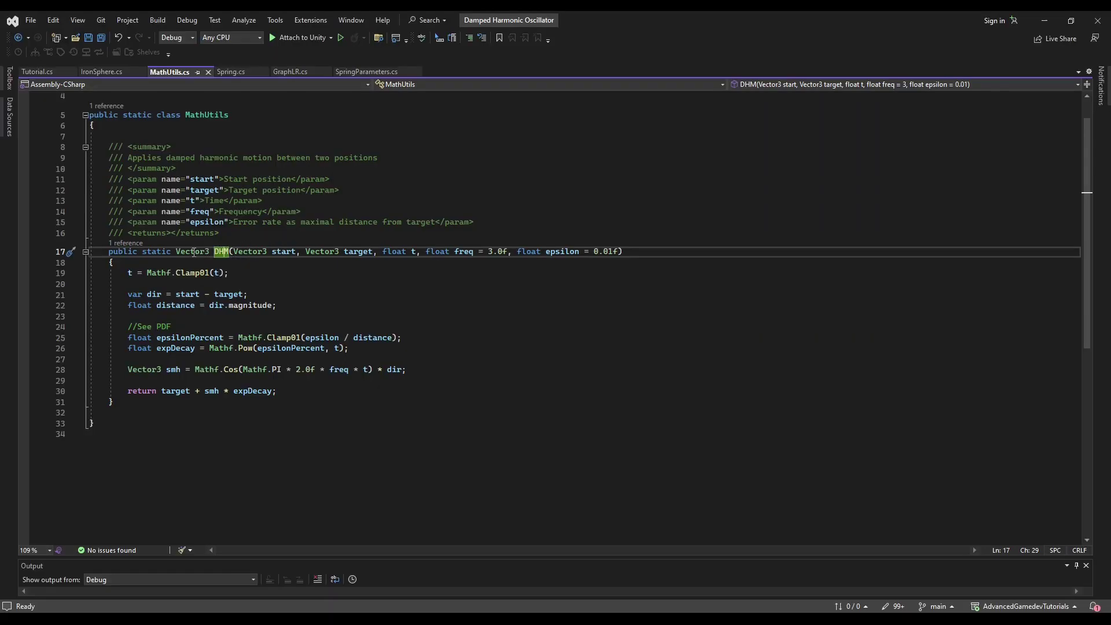
Step: Highlight DHM's Vector3 return type and its start, target, t, freq and epsilon (0.01) parameters
double_click(194, 253)
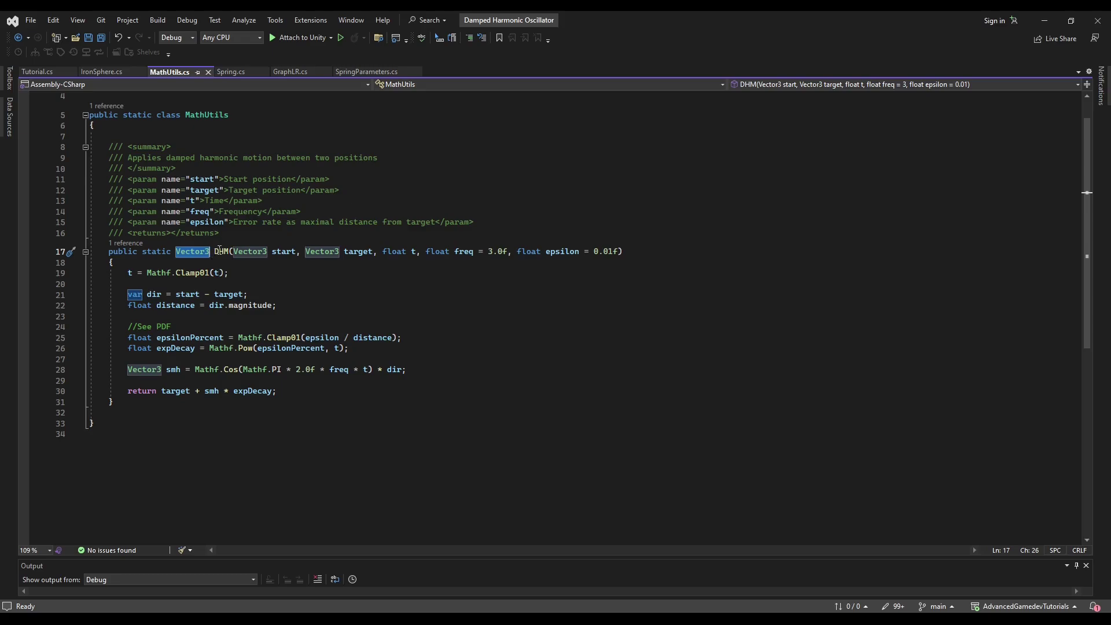
double_click(277, 256)
double_click(358, 252)
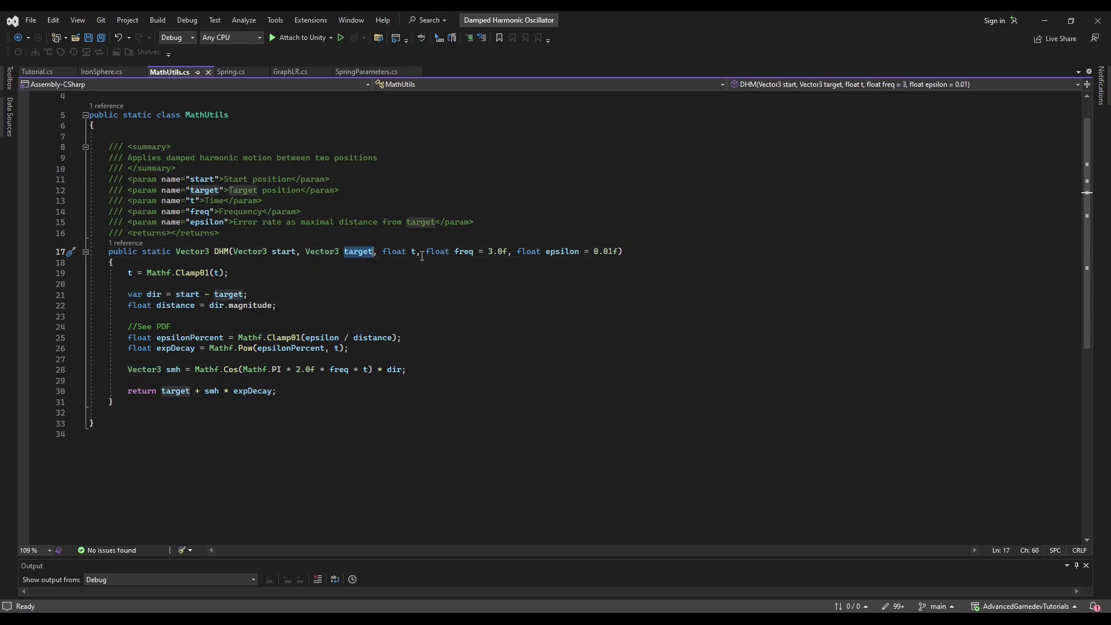
double_click(415, 253)
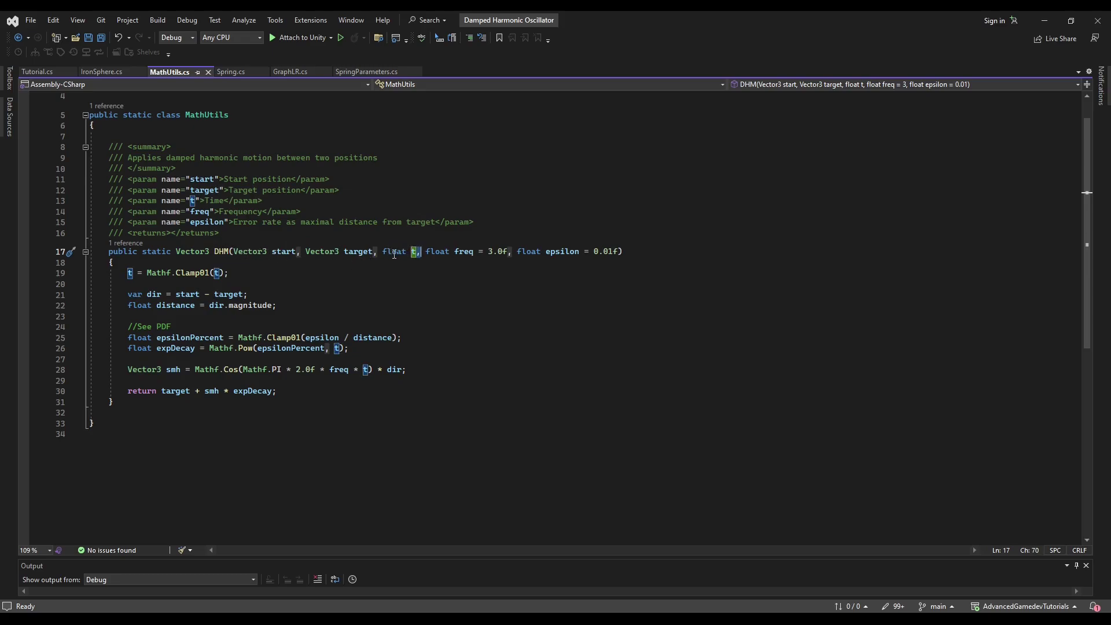
click(461, 253)
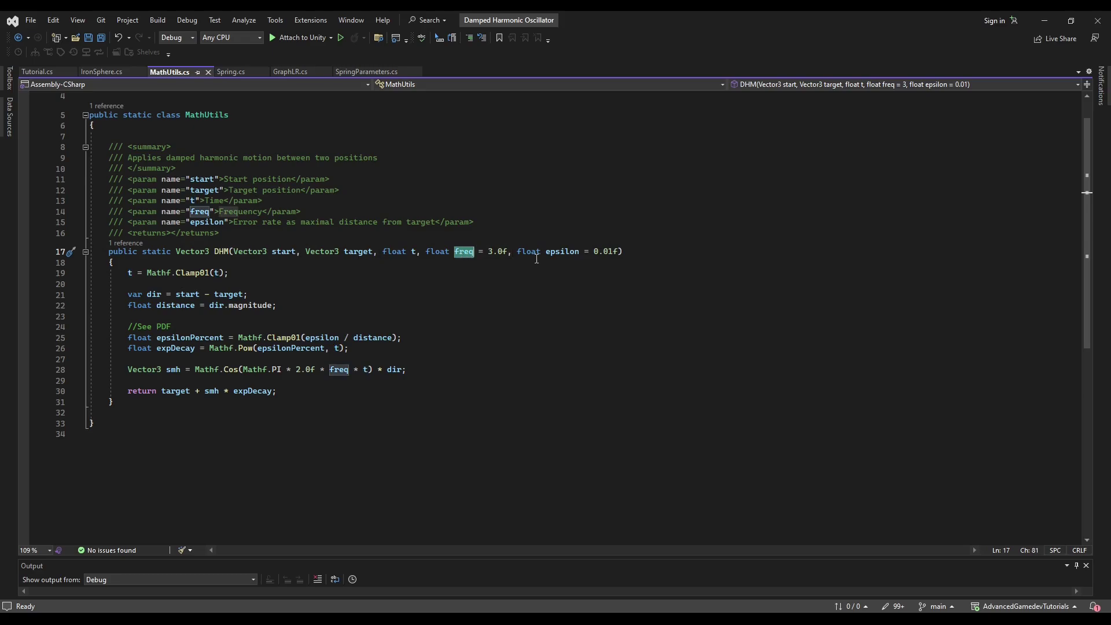
drag(546, 255, 617, 250)
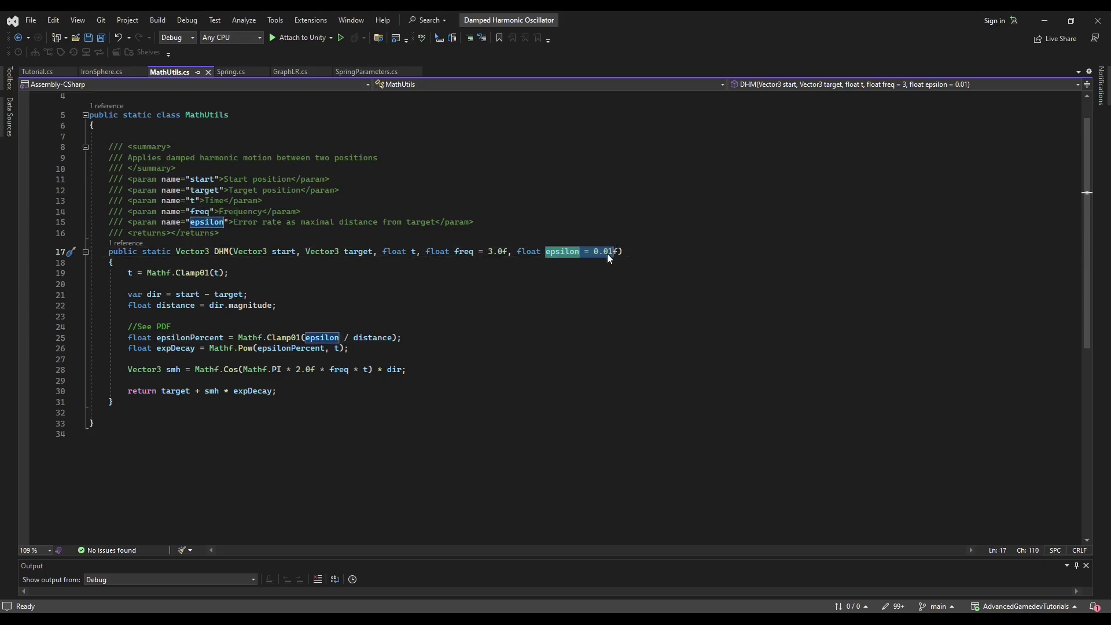
click(607, 254)
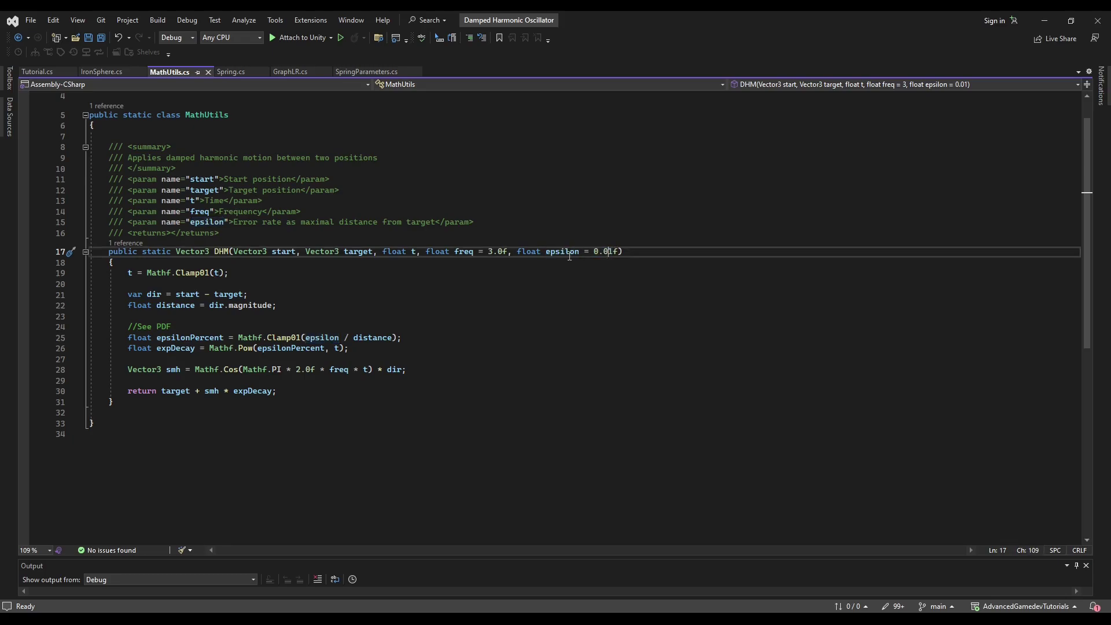
click(613, 252)
Step: Step through DHM's t clamp, dir and distance lines down to the See PDF comment
click(574, 274)
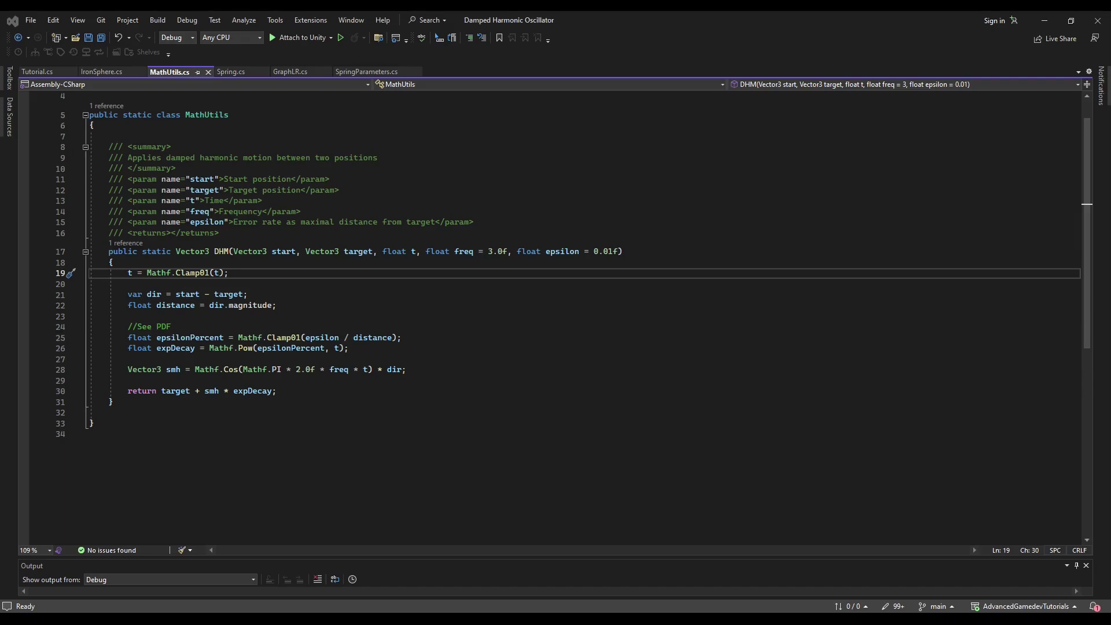
drag(127, 294, 313, 295)
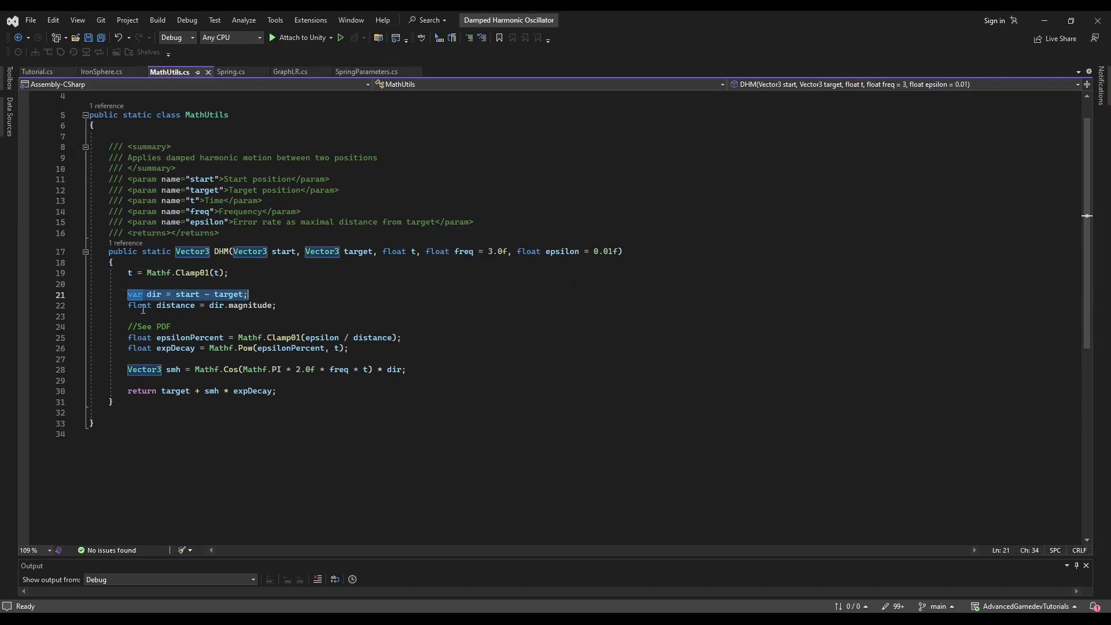
drag(128, 306, 290, 304)
click(309, 301)
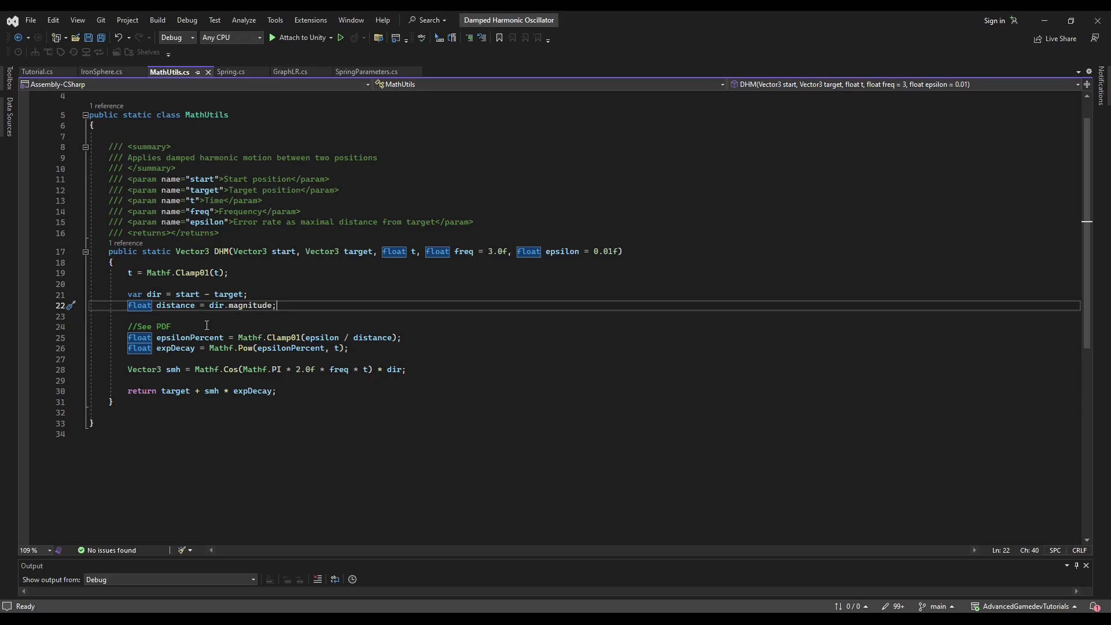
click(206, 325)
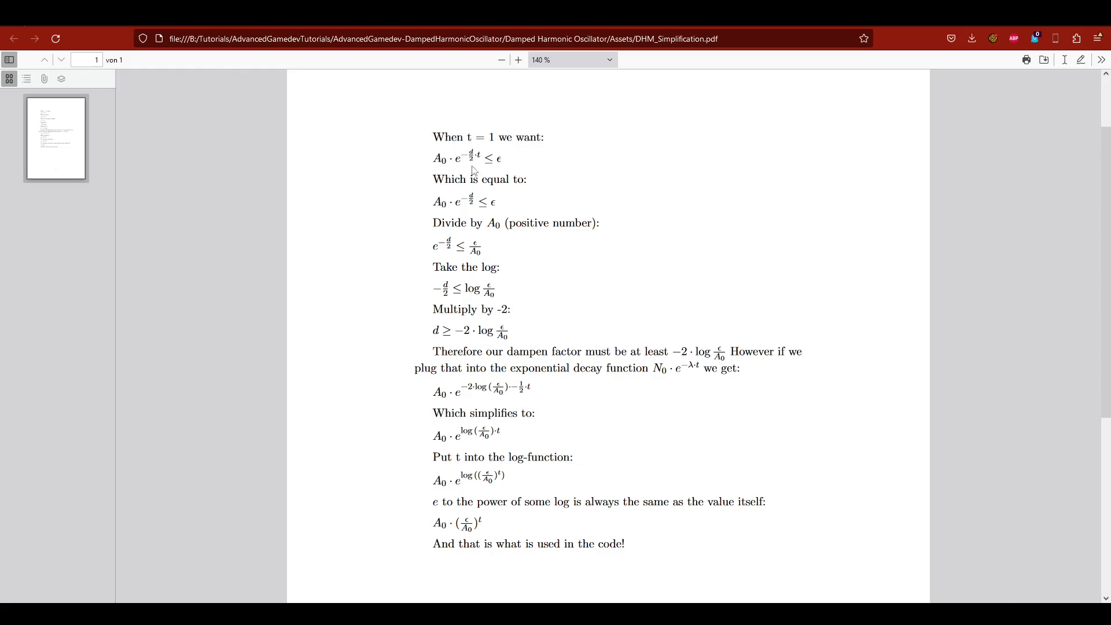
drag(433, 158, 482, 151)
click(497, 159)
drag(497, 158, 507, 164)
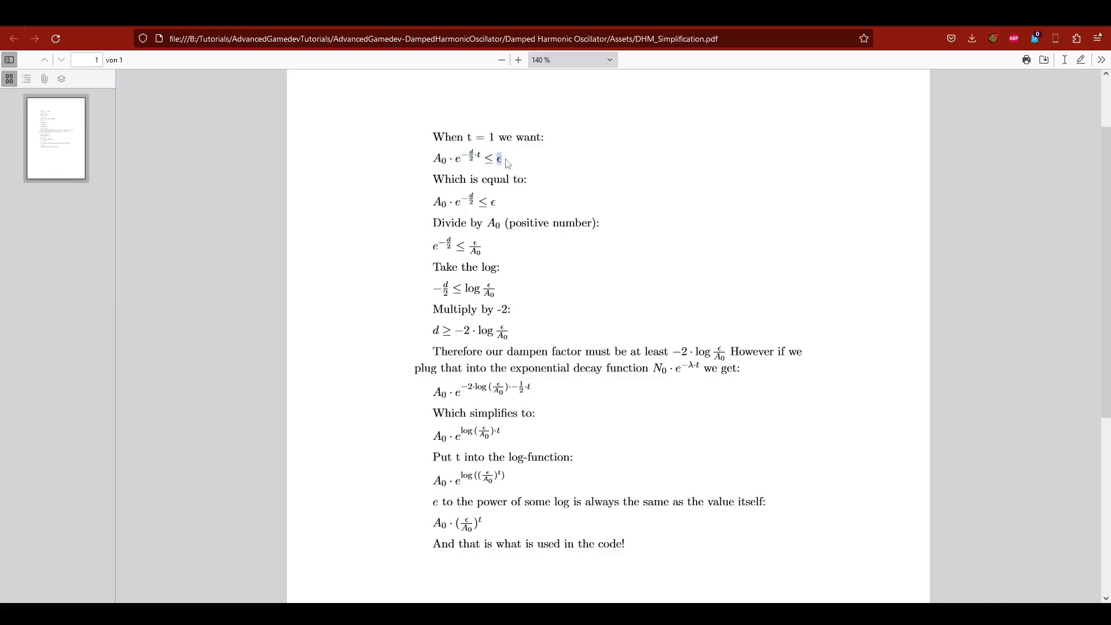
click(536, 163)
drag(436, 333, 523, 337)
click(523, 333)
drag(434, 334, 513, 335)
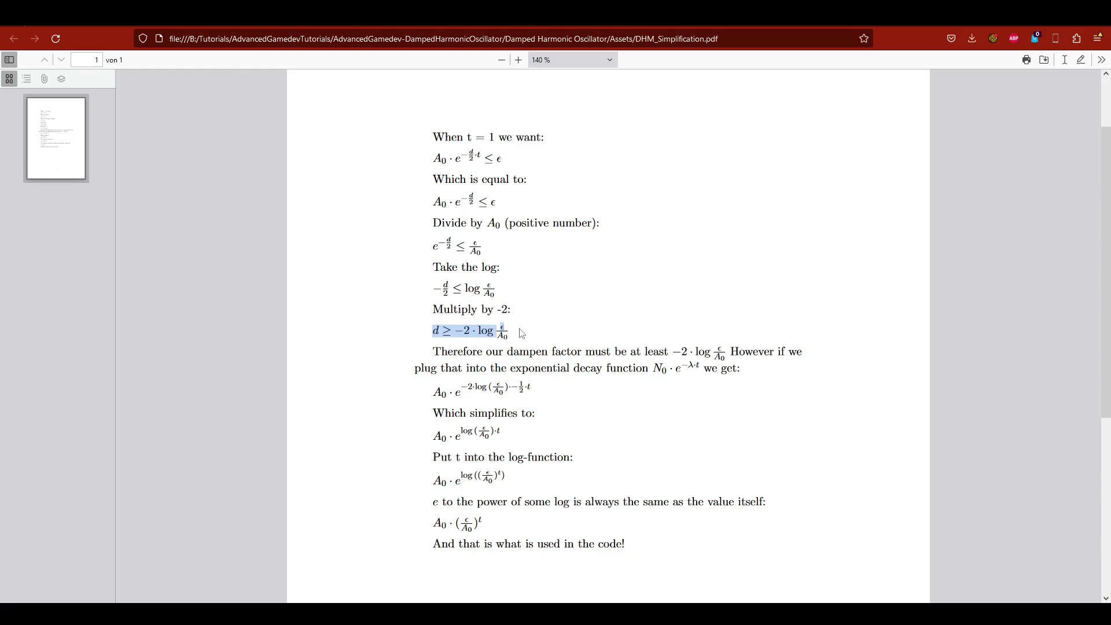
Step: Highlight the dampen-factor substituted formula, then the final result A0·(ε/A0)^t
click(411, 322)
scroll(407, 329, down, 2)
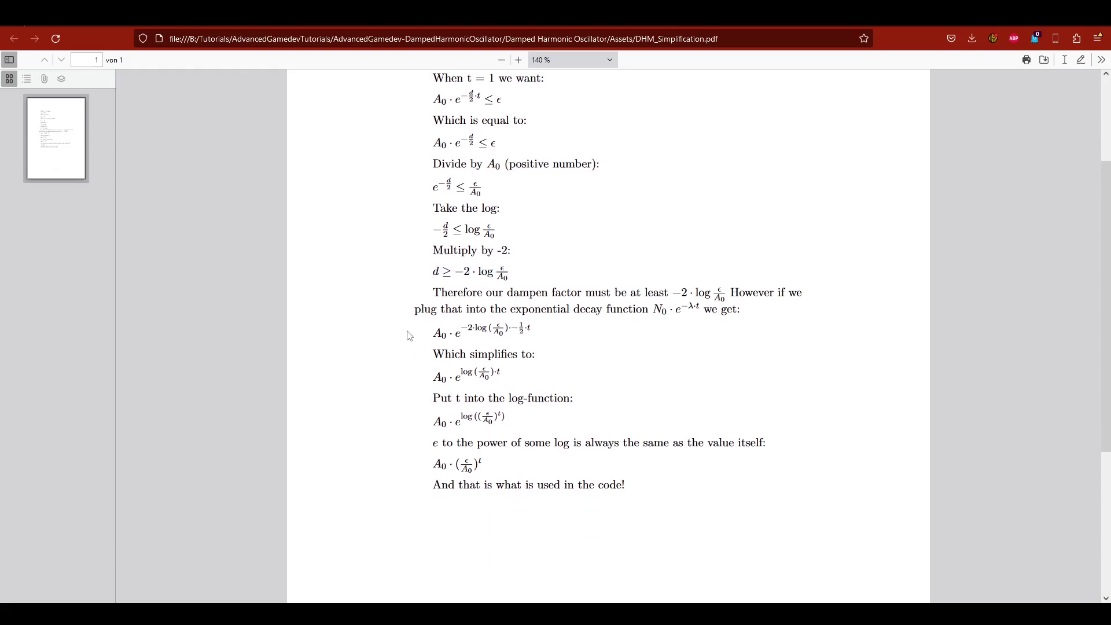
drag(433, 334, 547, 337)
click(547, 338)
scroll(438, 338, down, 3)
drag(433, 345, 510, 351)
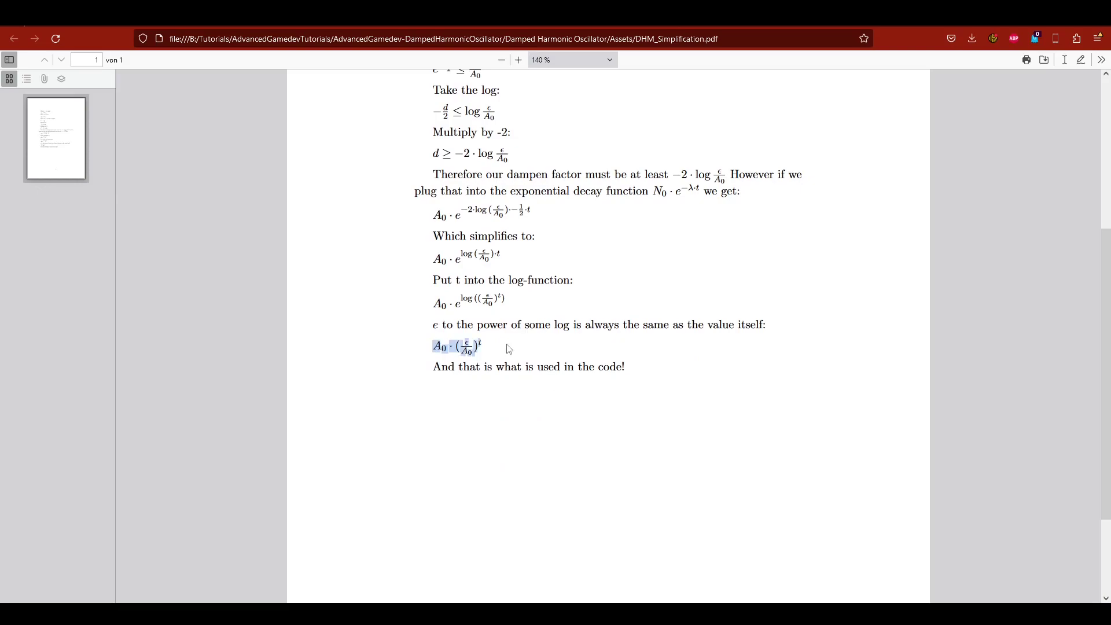
click(510, 350)
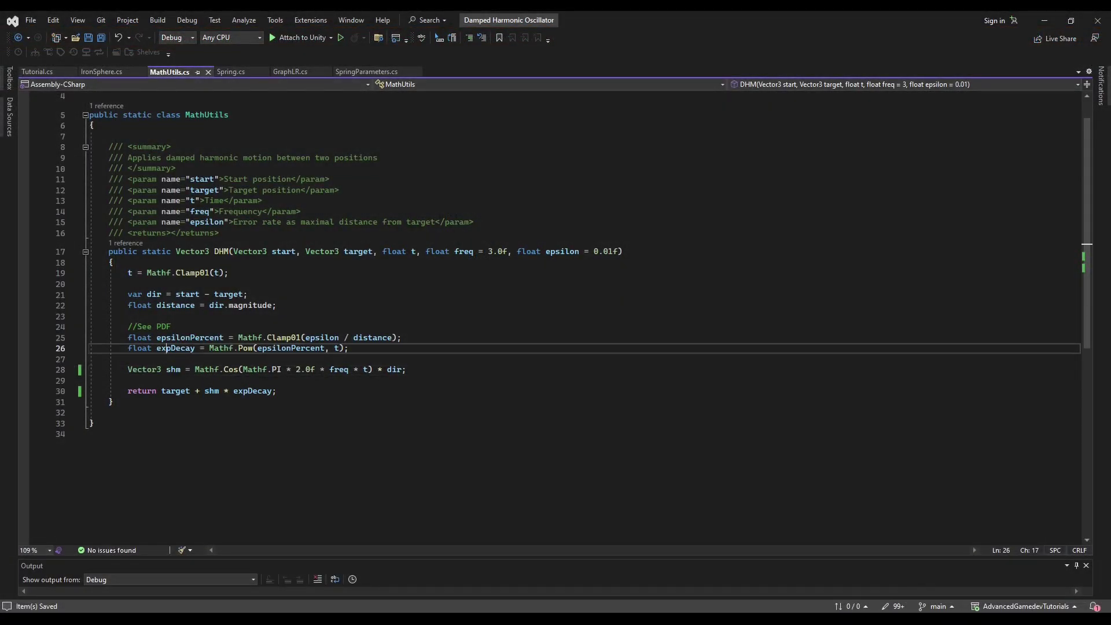
click(242, 348)
drag(361, 349, 88, 339)
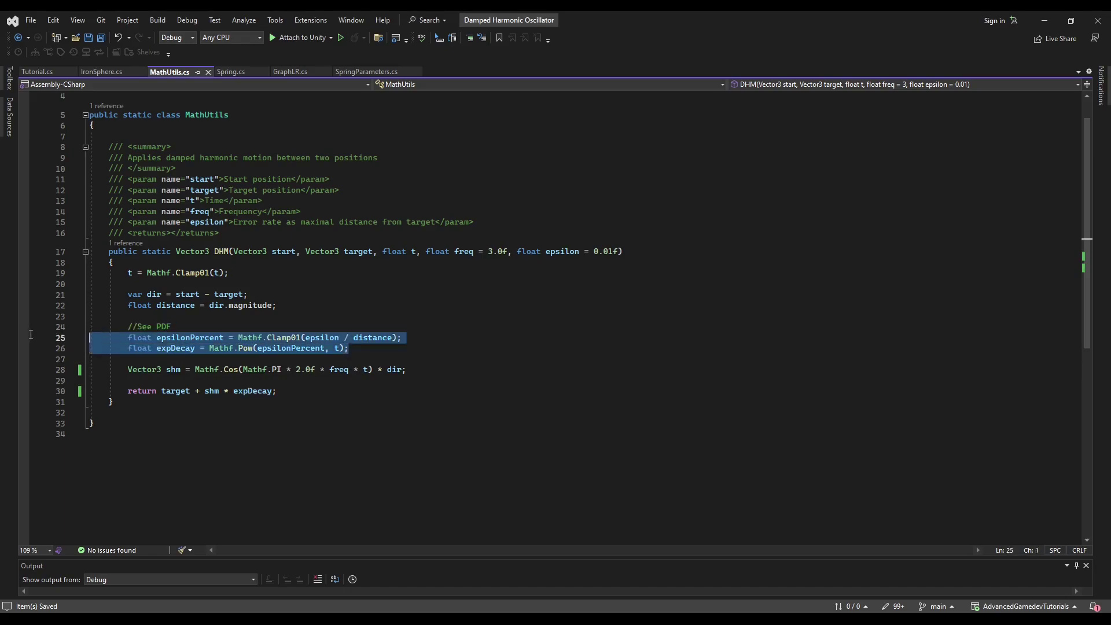
click(148, 359)
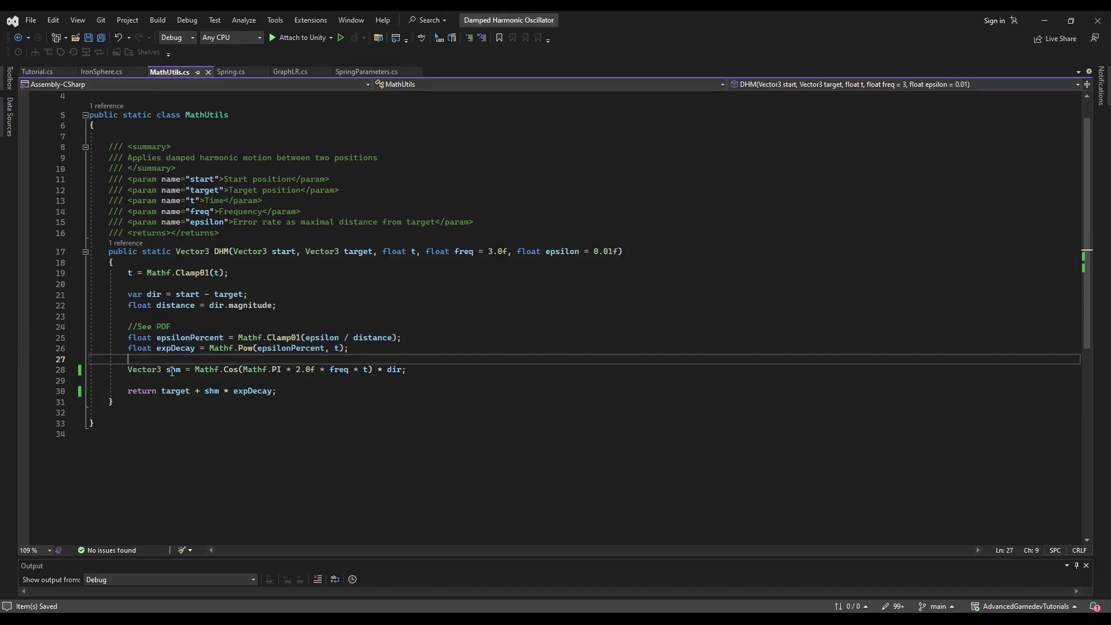
drag(166, 371, 416, 366)
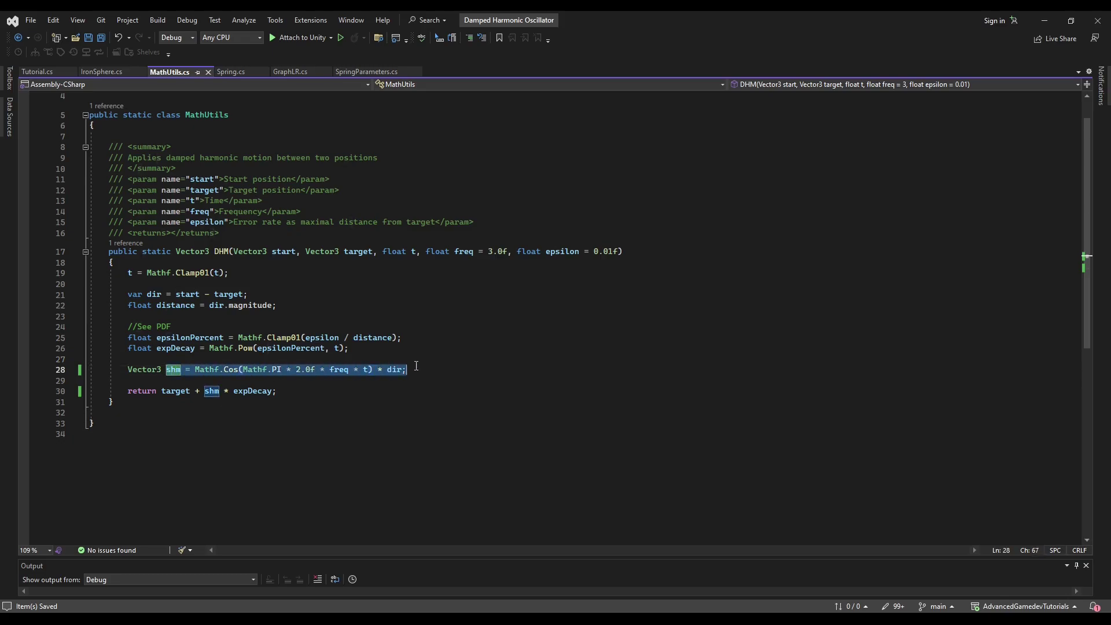
click(416, 366)
drag(203, 392, 281, 391)
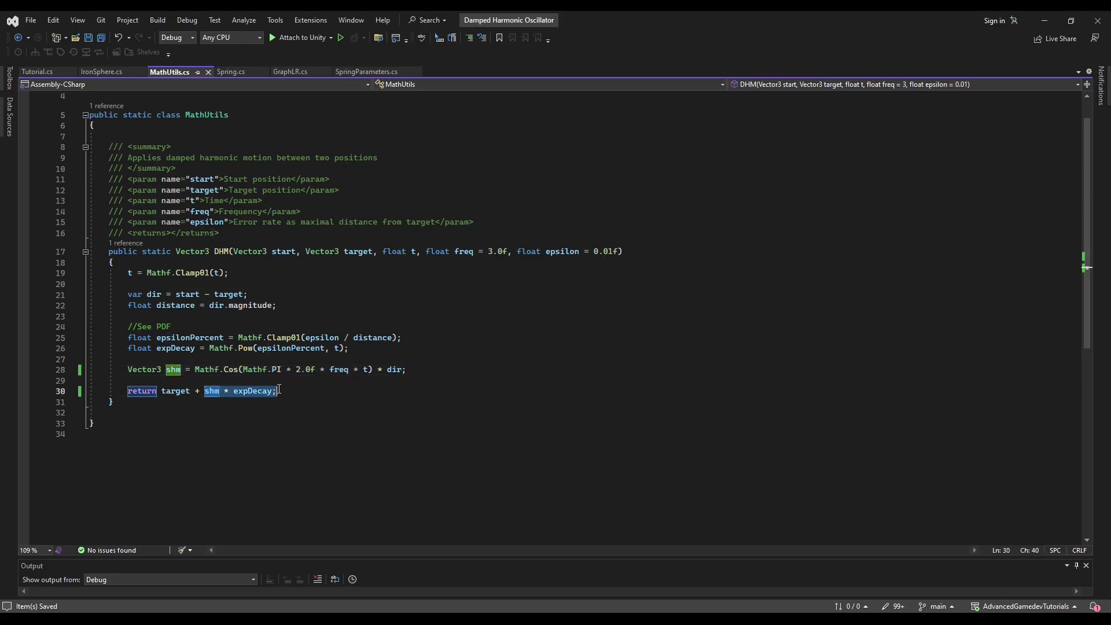
drag(164, 391, 193, 391)
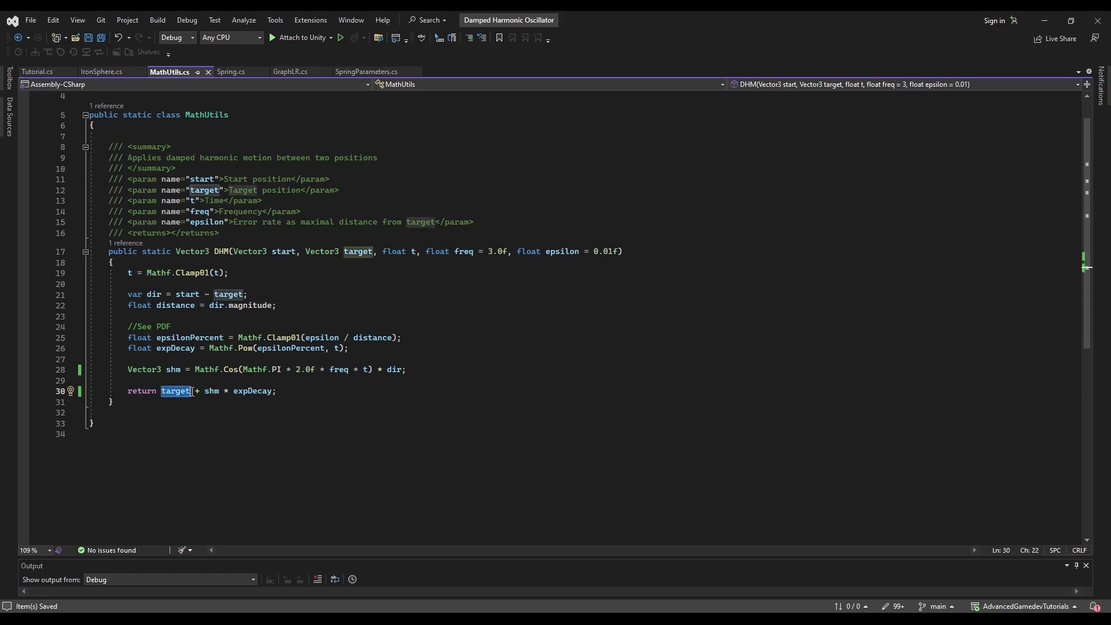
click(193, 381)
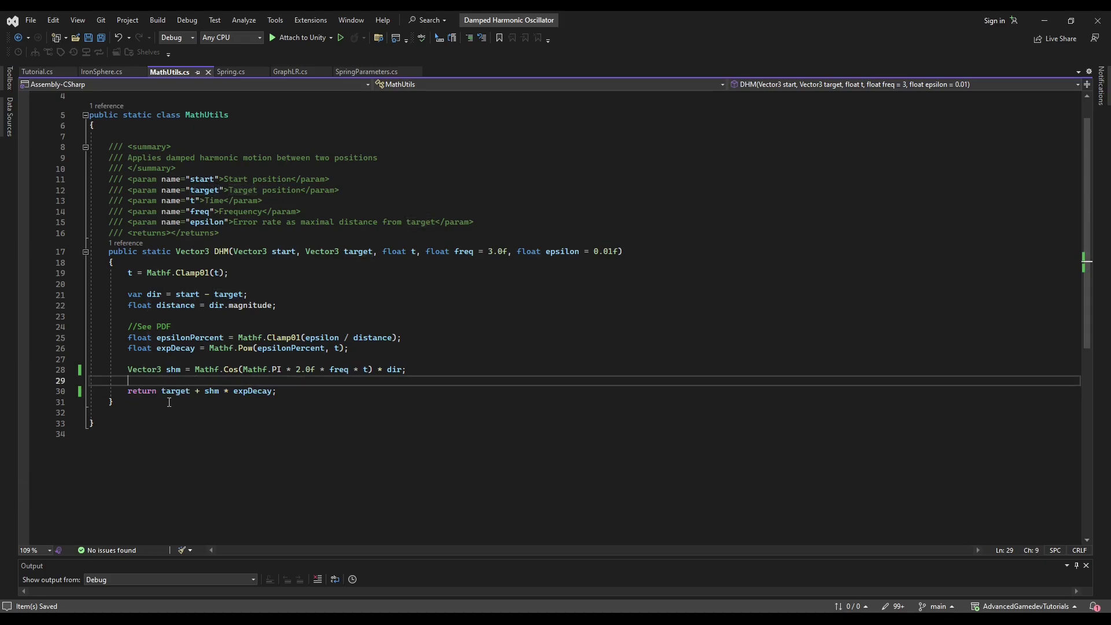
key(Down)
key(Down)
click(302, 391)
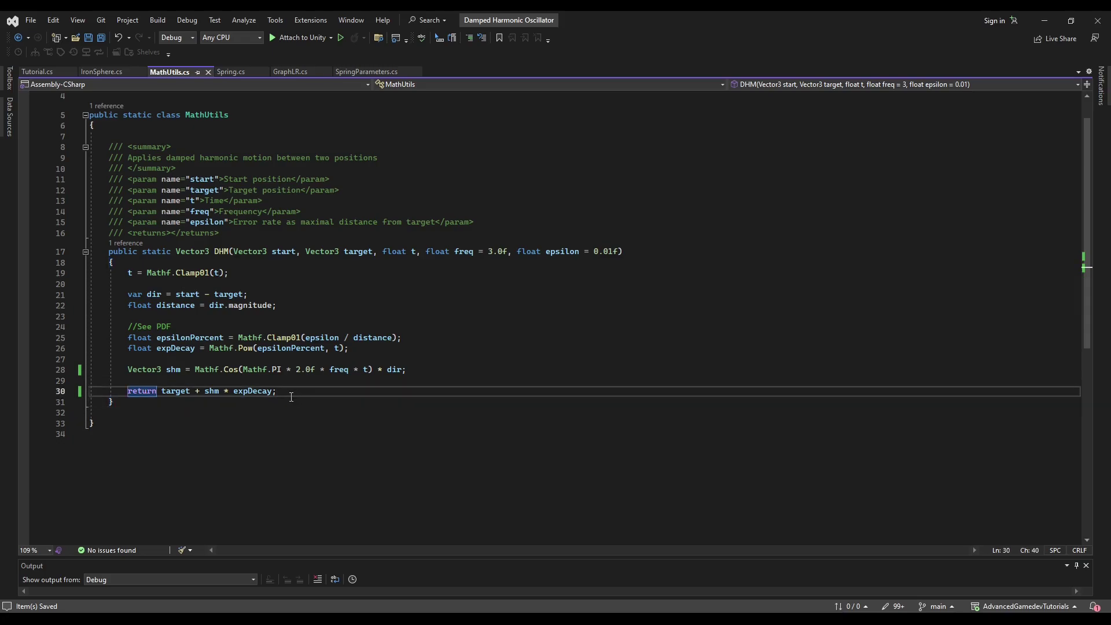
Step: Place the caret inside the snap-back loop of SnapBackToAnchorDHM in IronSphere.cs
click(279, 405)
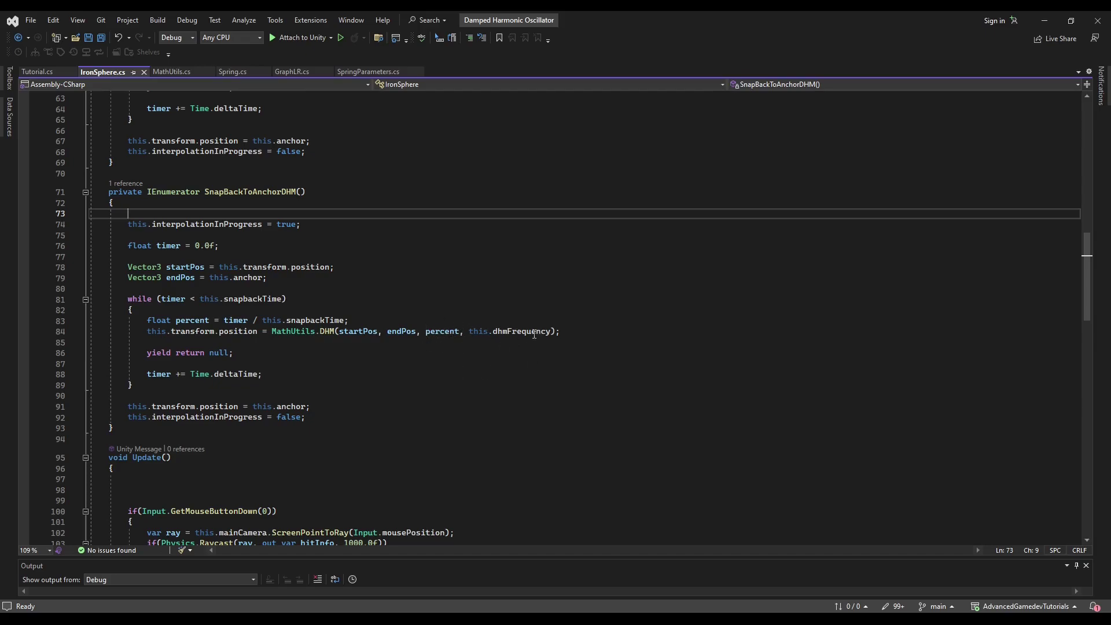
click(365, 368)
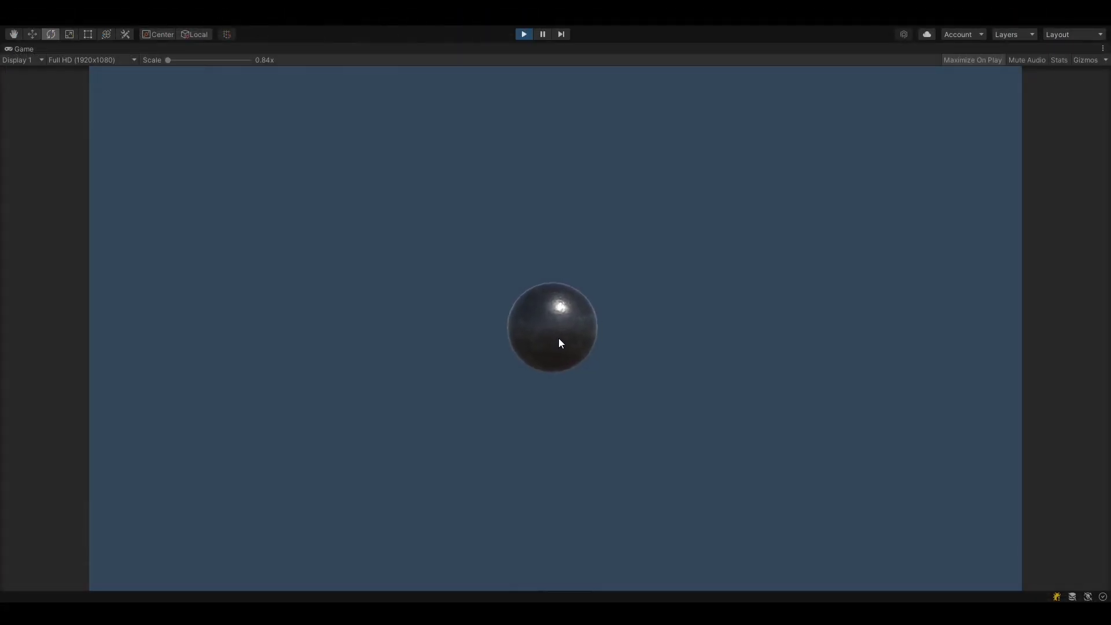
Step: Pull the sphere up-left, down-right and down-left, releasing it each time
drag(560, 342, 879, 196)
drag(557, 334, 915, 451)
drag(570, 329, 394, 442)
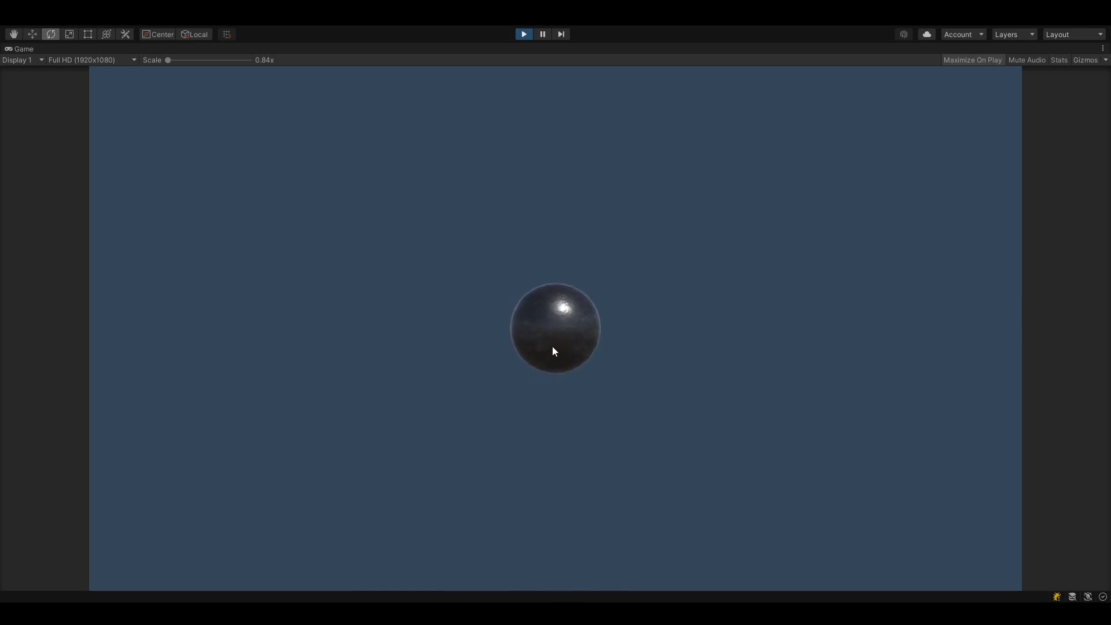